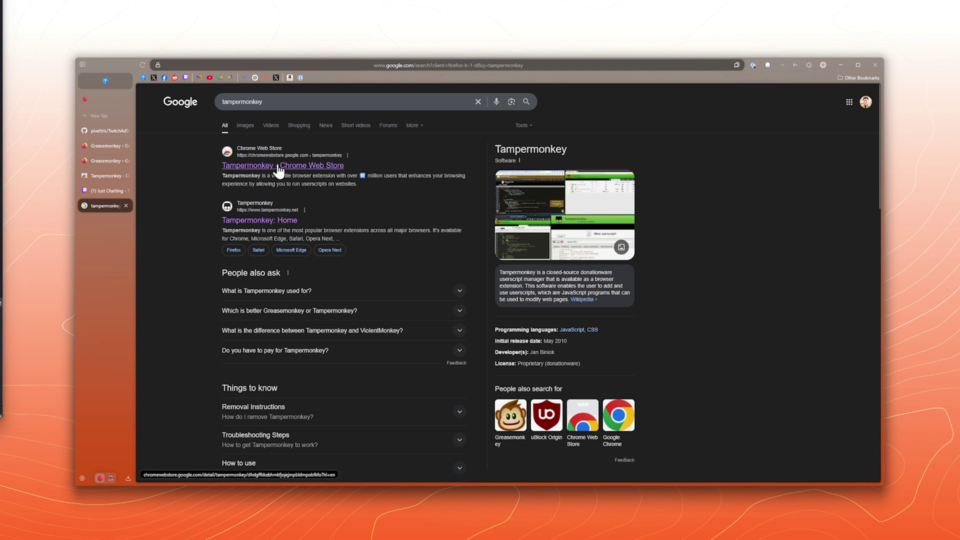
- Search Google for 'greasemonkey extension' and open its Firefox Add-ons result
{"action": "triple_click", "coordinate": [276, 101]}
{"action": "type", "text": "greasemonkey extension"}
{"action": "key", "text": "Return"}
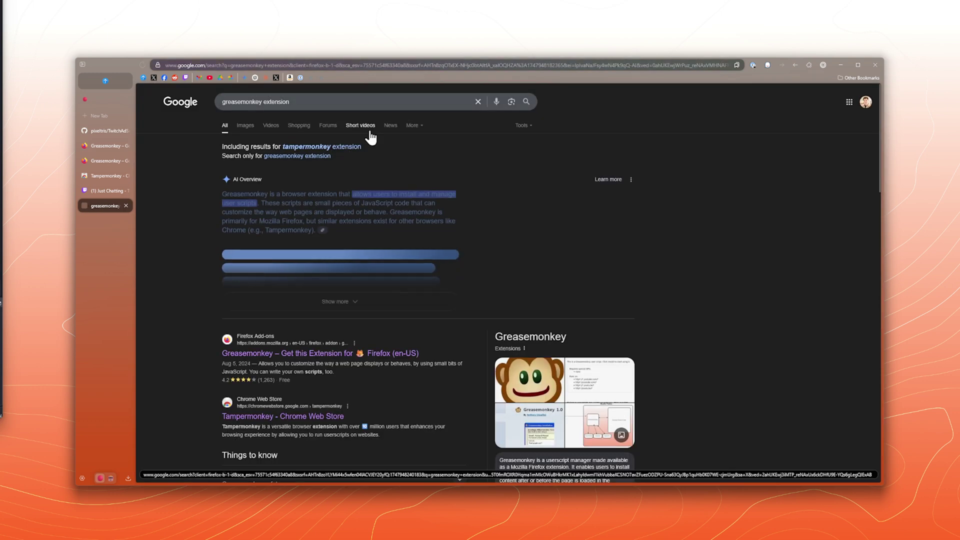
{"action": "scroll", "coordinate": [328, 247], "scroll_direction": "down", "scroll_amount": 2}
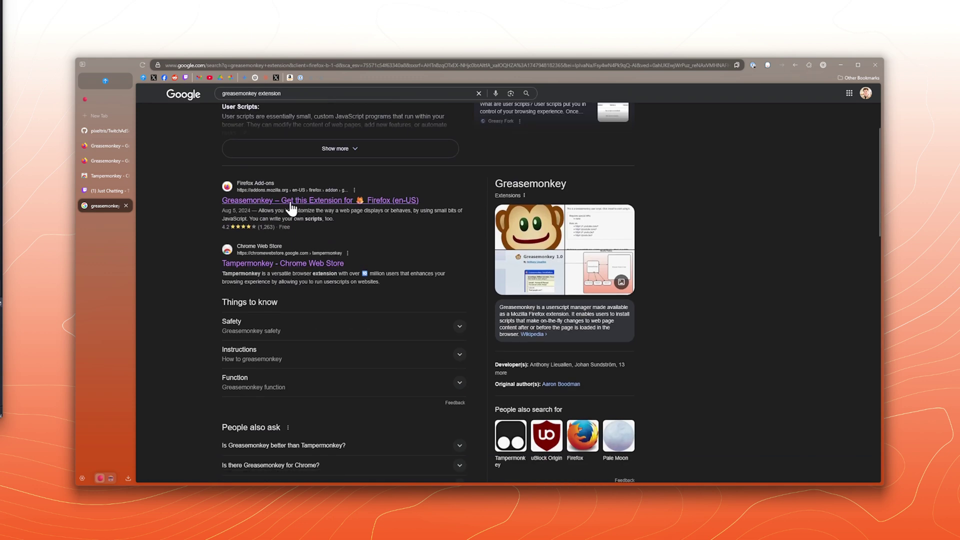
{"action": "left_click", "coordinate": [292, 203]}
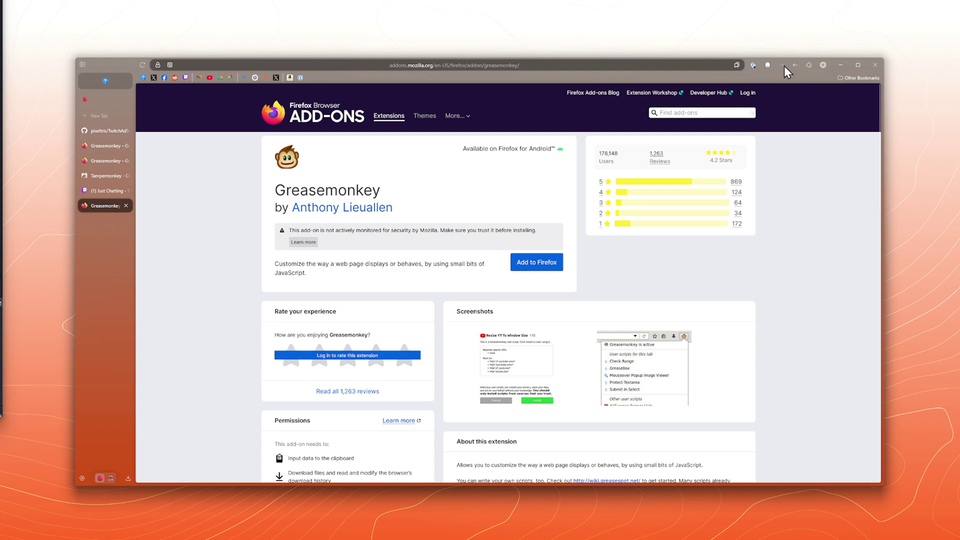
- Check the installed extensions, compare both Greasemonkey tabs, then go to the TwitchAdSolutions repository
{"action": "left_click", "coordinate": [822, 65]}
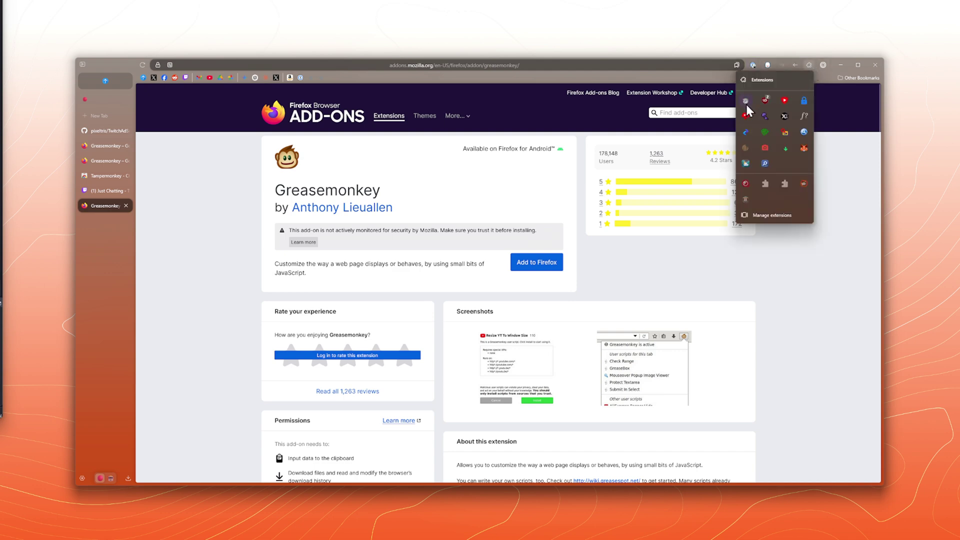
{"action": "left_click", "coordinate": [747, 104]}
{"action": "left_click", "coordinate": [100, 143]}
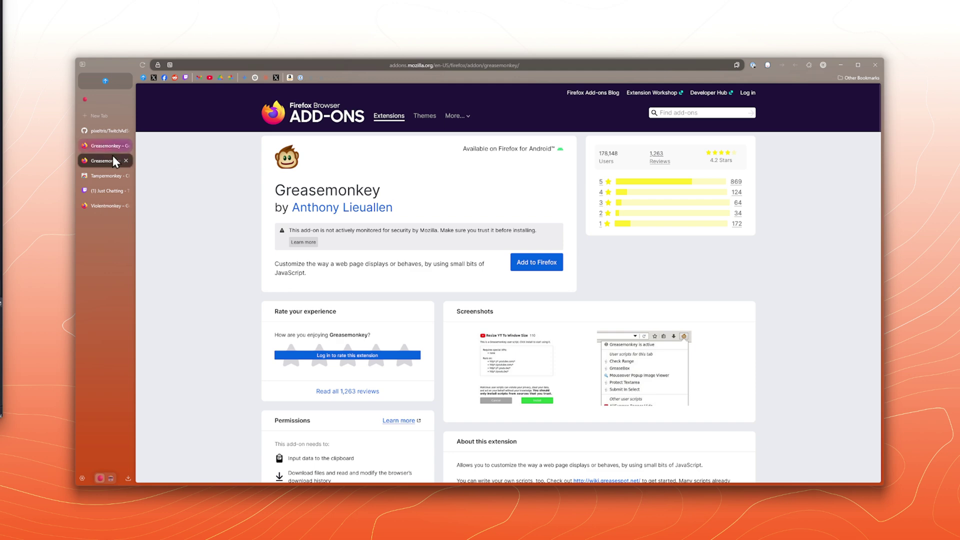
{"action": "left_click", "coordinate": [109, 155]}
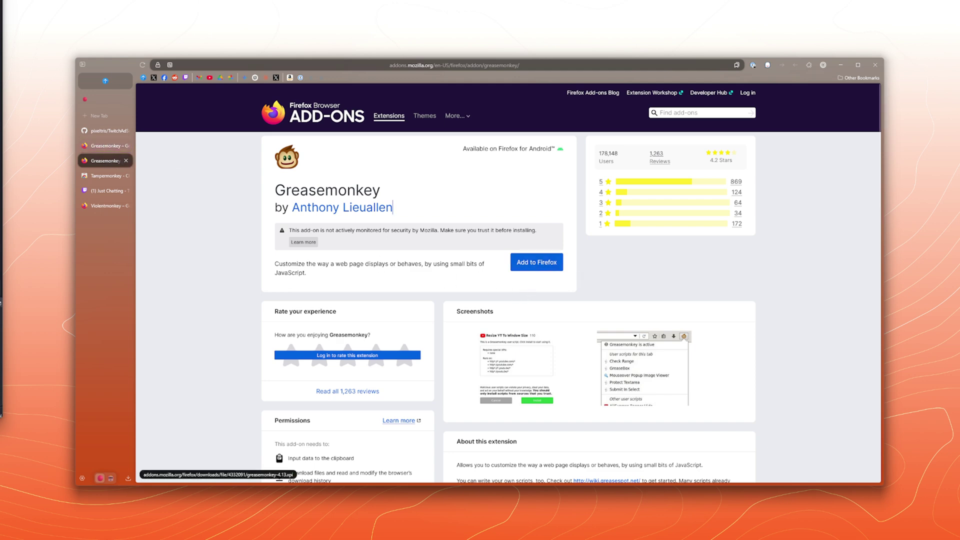
{"action": "left_click", "coordinate": [102, 130]}
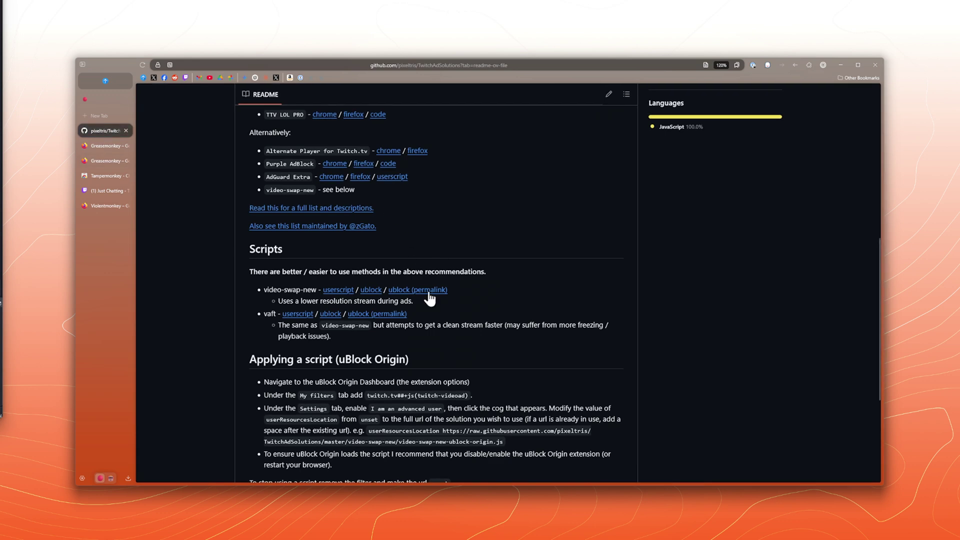
{"action": "scroll", "coordinate": [410, 287], "scroll_direction": "up", "scroll_amount": 5}
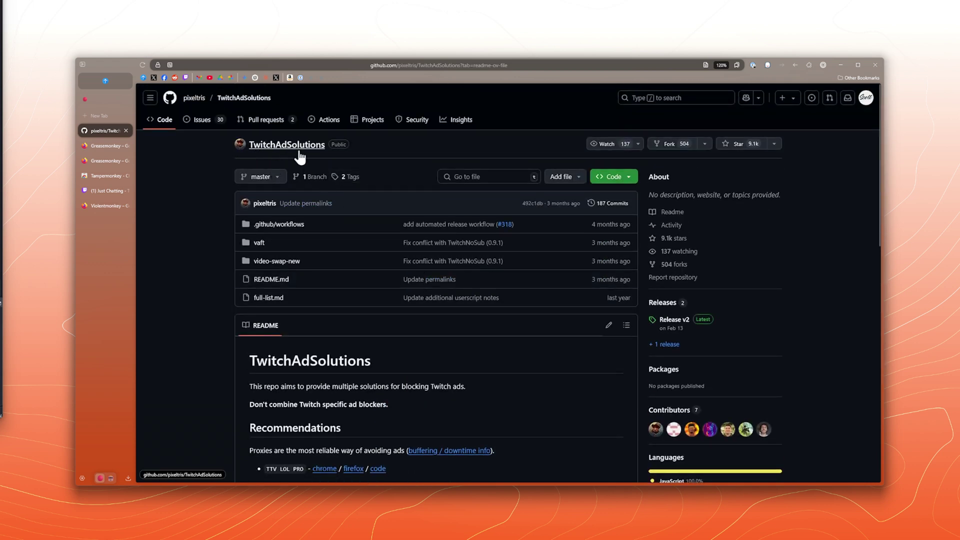
{"action": "scroll", "coordinate": [258, 150], "scroll_direction": "down", "scroll_amount": 3}
{"action": "scroll", "coordinate": [333, 175], "scroll_direction": "down", "scroll_amount": 3}
{"action": "scroll", "coordinate": [355, 310], "scroll_direction": "down", "scroll_amount": 2}
- Open the vaft userscript link in the TwitchAdSolutions README's Scripts section
{"action": "mouse_move", "coordinate": [265, 226]}
{"action": "left_click_drag", "start_coordinate": [272, 249], "coordinate": [438, 248]}
{"action": "left_click", "coordinate": [440, 249]}
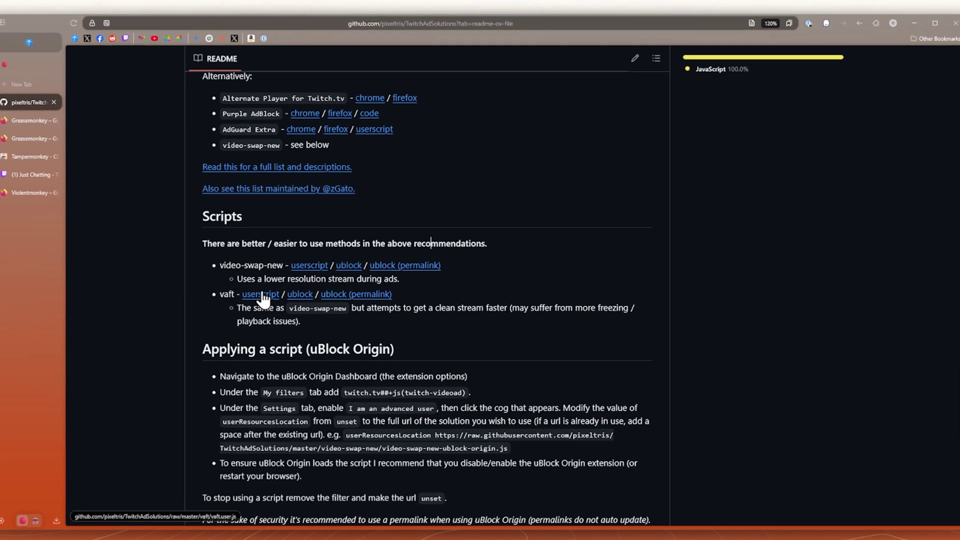
{"action": "left_click", "coordinate": [264, 299]}
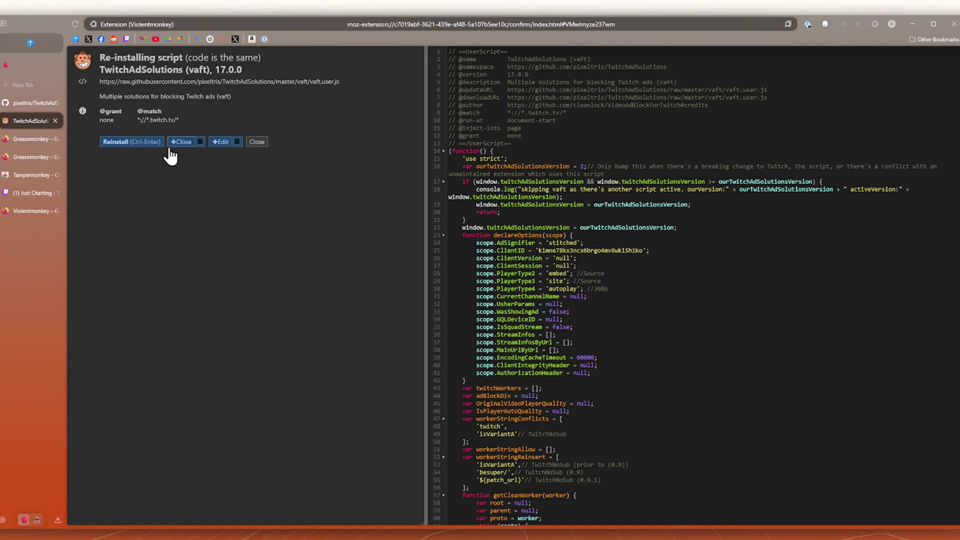
- After reviewing the TwitchAdSolutions 17.0.0 re-install page, switch to the Twitch Just Chatting tab
{"action": "left_click", "coordinate": [30, 192]}
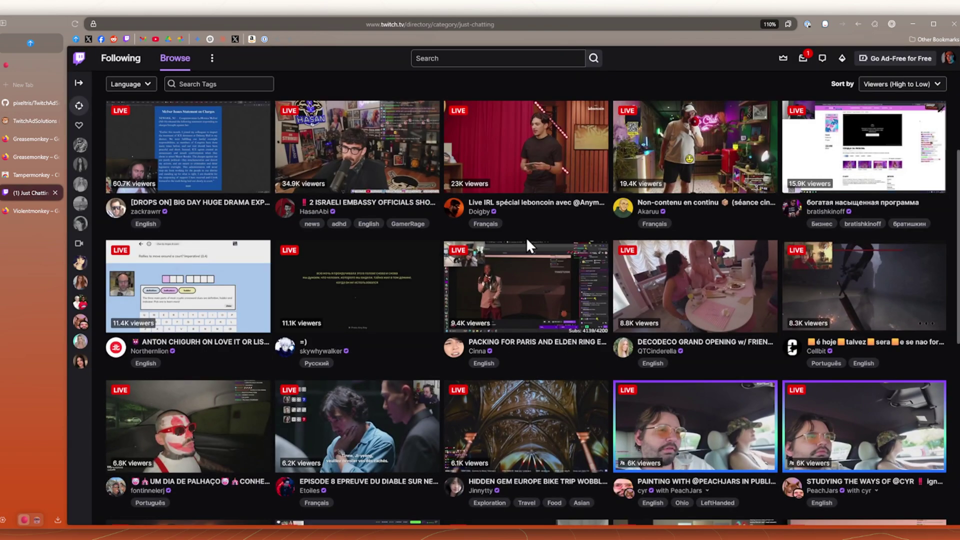
- Open Cinna's 'Packing for Paris and Elden Ring' stream from the Just Chatting grid
{"action": "left_click", "coordinate": [525, 285]}
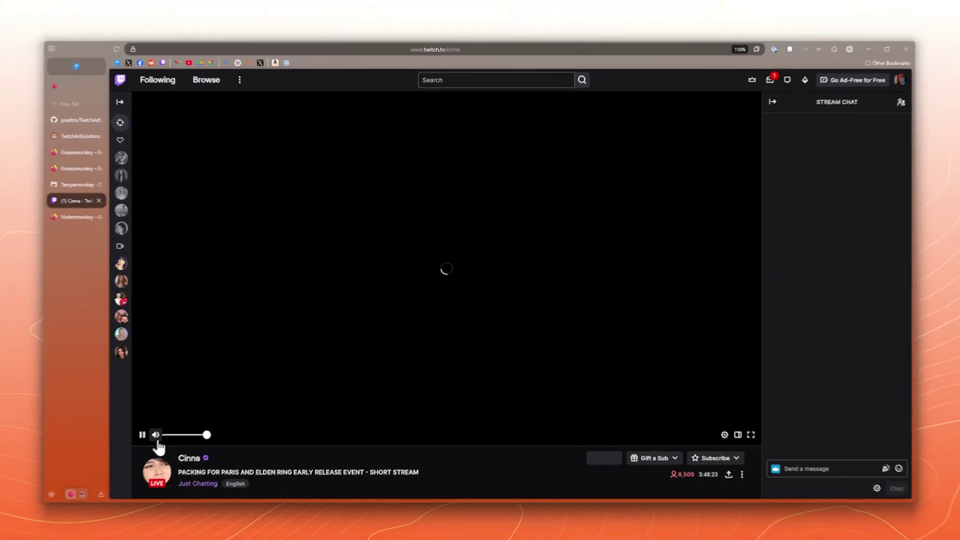